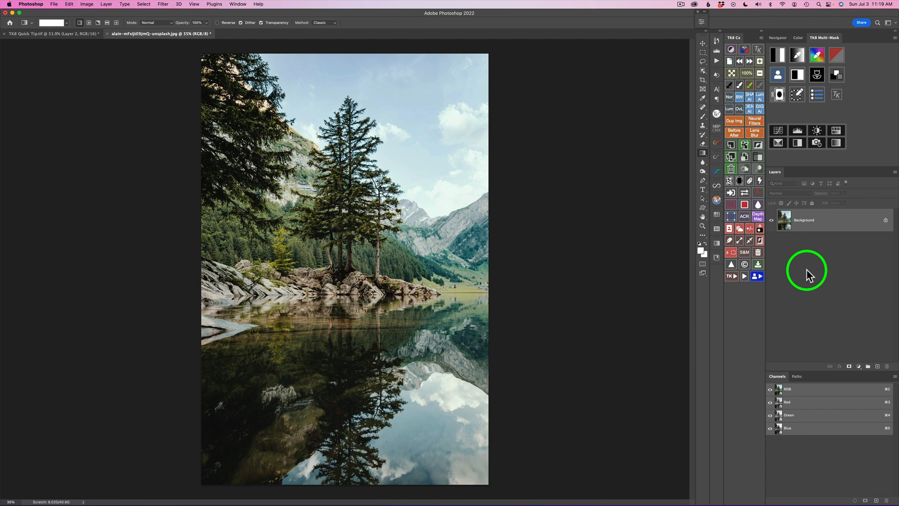
- Add a Curves adjustment layer above the Background and set its blend mode to Multiply
key(v)
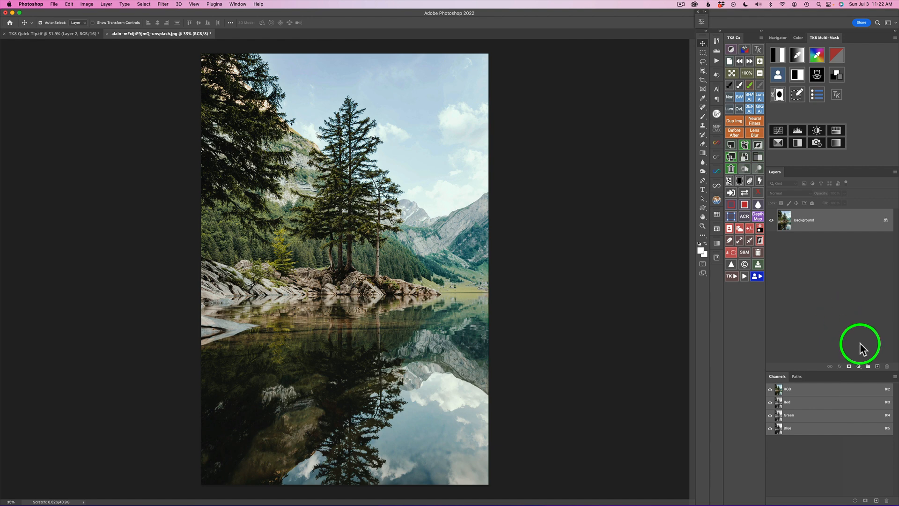
click(858, 366)
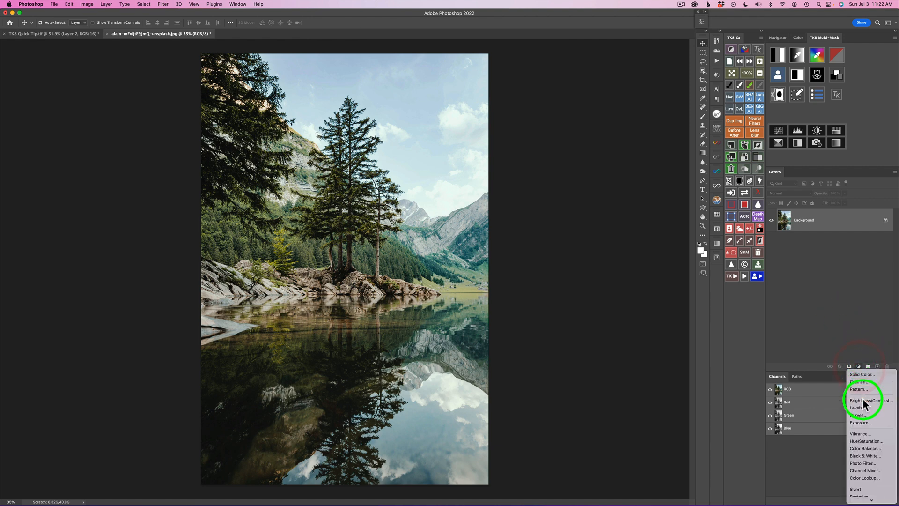
click(840, 340)
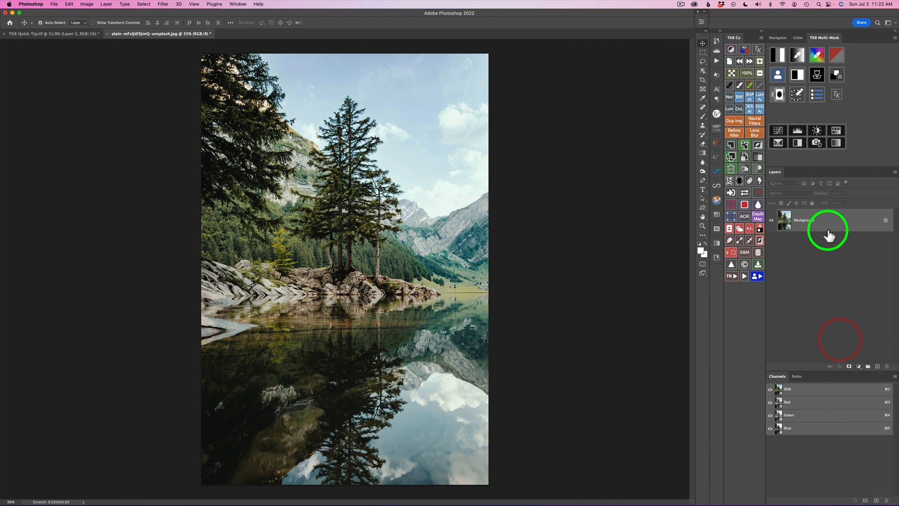
click(778, 131)
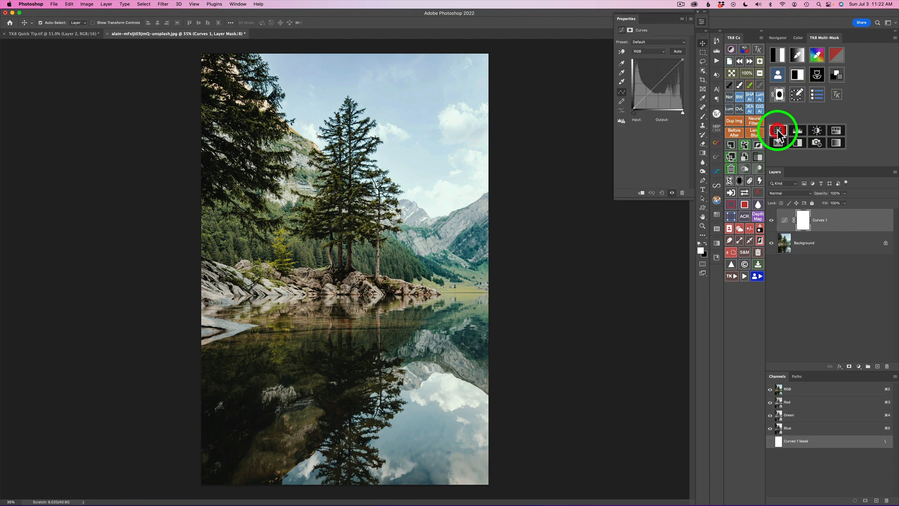
click(786, 193)
click(783, 213)
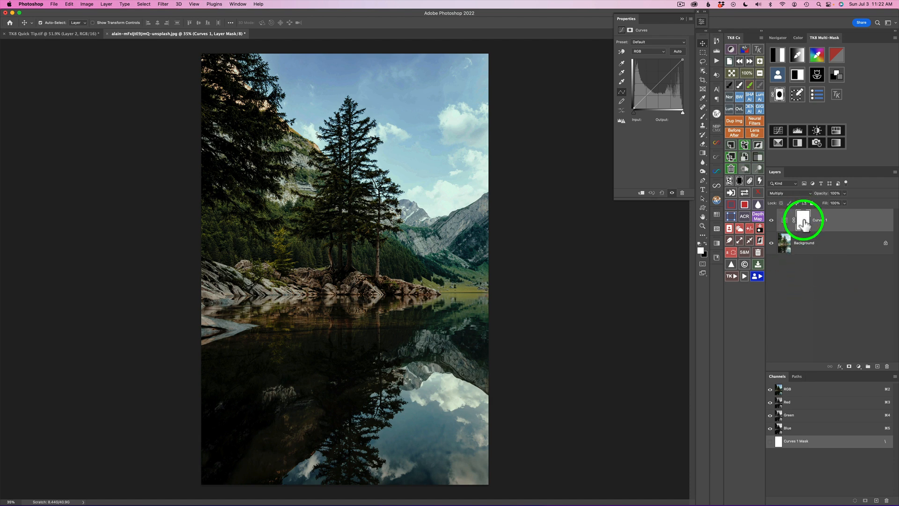
- Turn the Curves 1 layer mask black to hide the darkening
key(super+i)
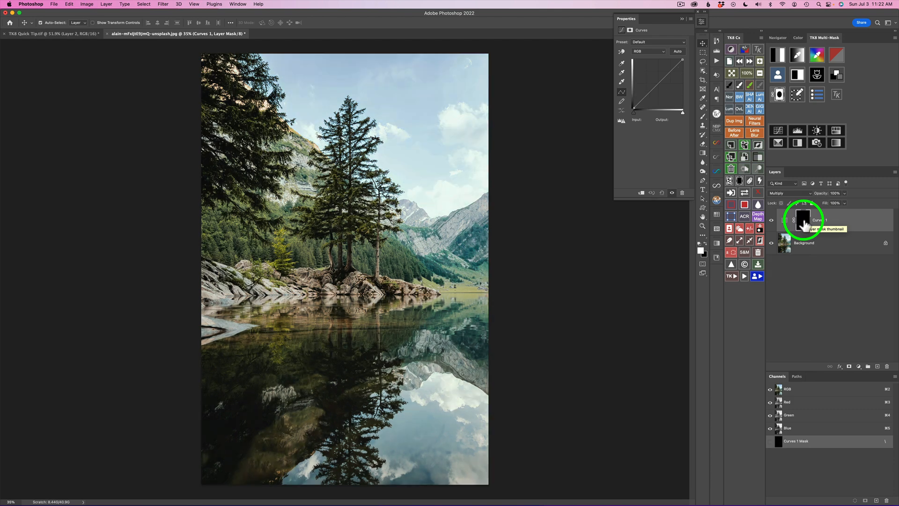
key(super+i)
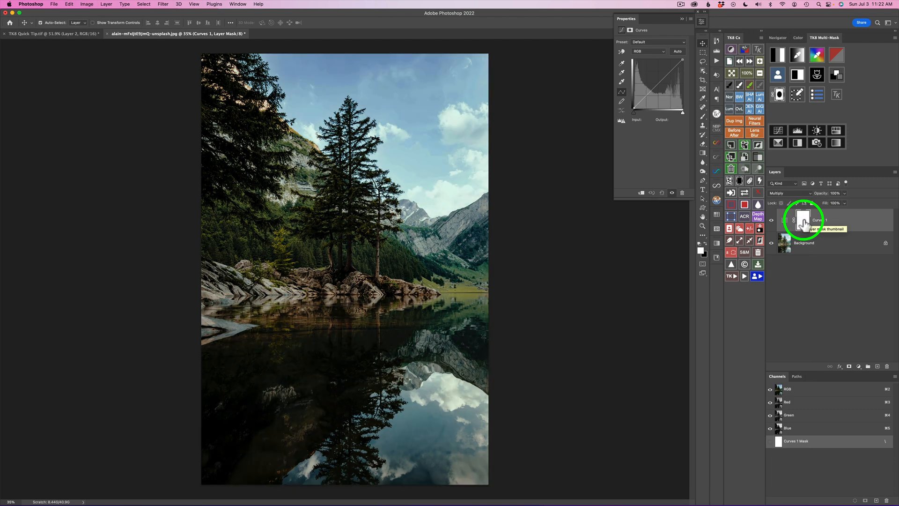
click(740, 181)
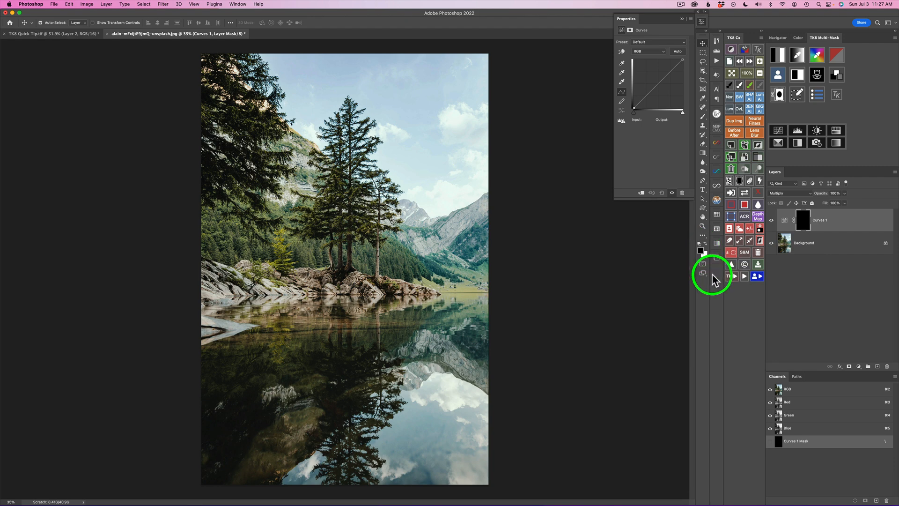
- With white as the foreground colour, draw linear gradients on the Curves 1 mask upward from the image's lower edge to darken the water
key(x)
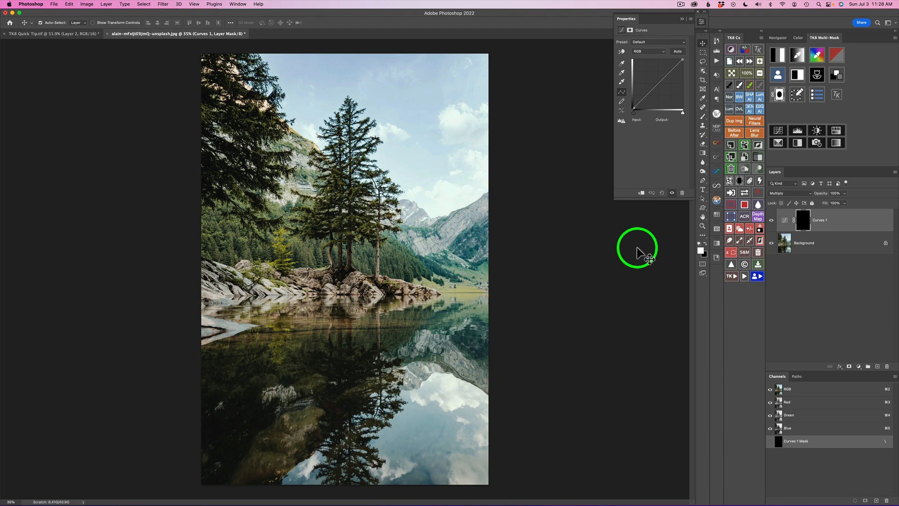
click(703, 152)
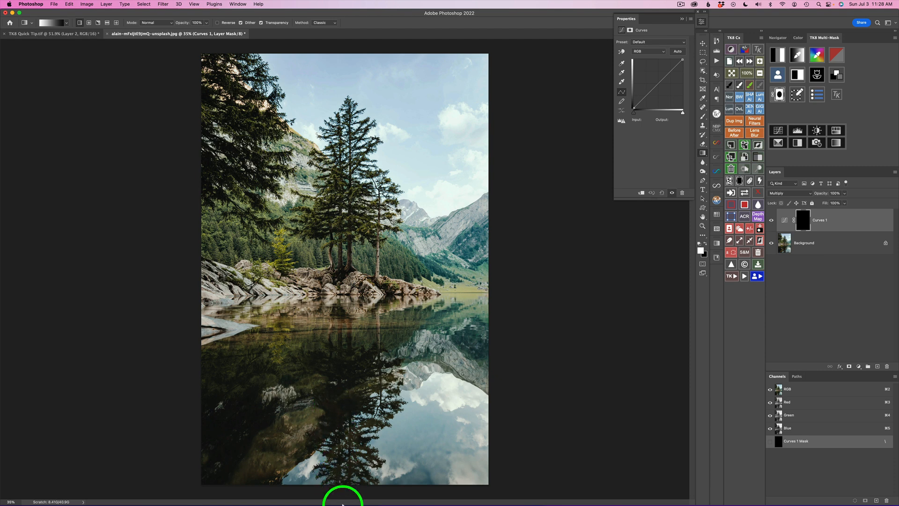
mouse_move(341, 493)
mouse_down()
mouse_move(335, 438)
mouse_move(323, 438)
mouse_move(344, 433)
mouse_move(333, 422)
mouse_move(331, 327)
mouse_up()
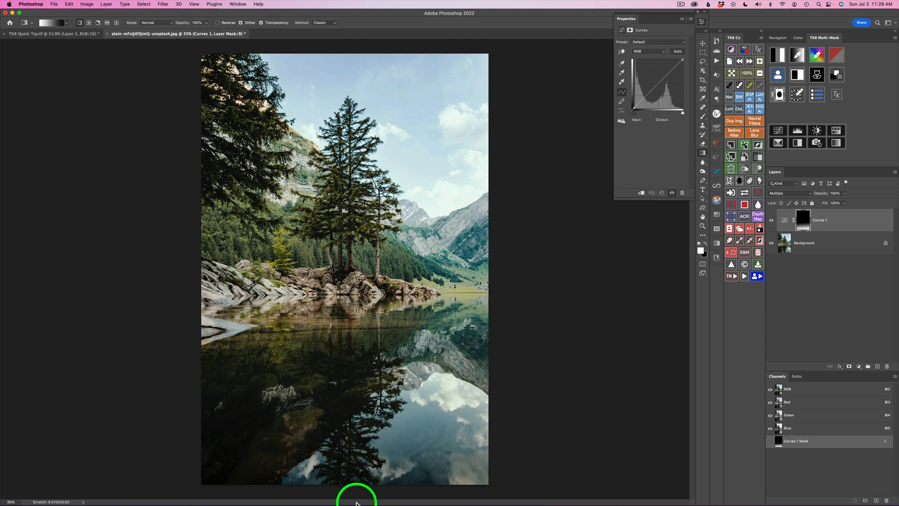
drag(338, 490, 339, 409)
drag(341, 491, 336, 352)
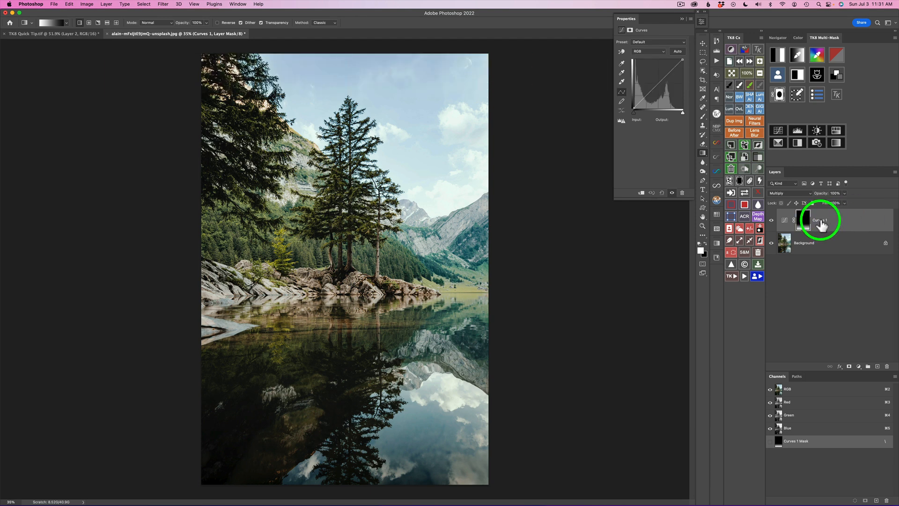
- In the Curves 1 blending options, split the Underlying Layer's black Blend If slider to 0 / 137 to protect the shadows
double_click(864, 221)
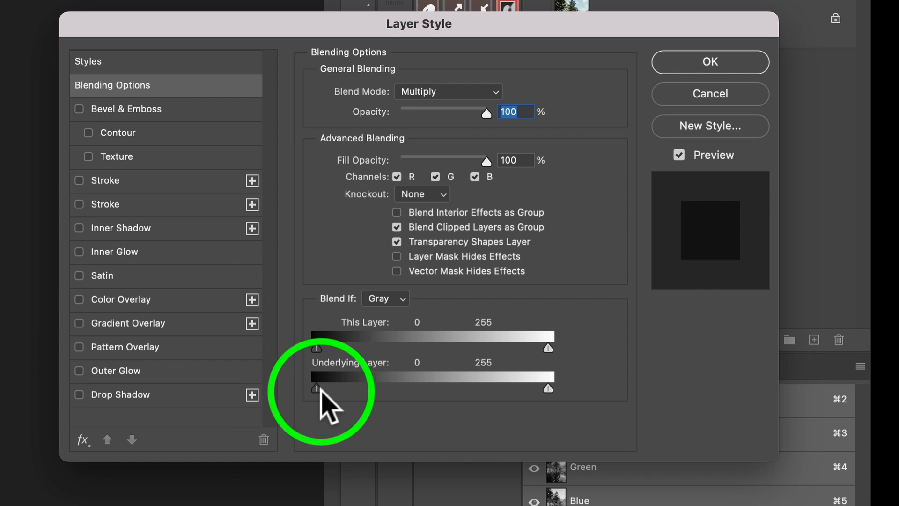
key(alt)
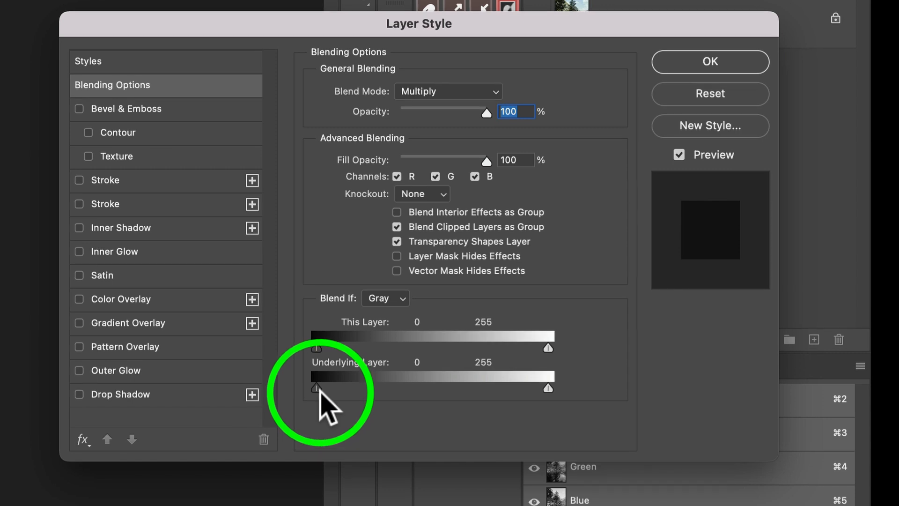
drag(322, 390, 340, 392)
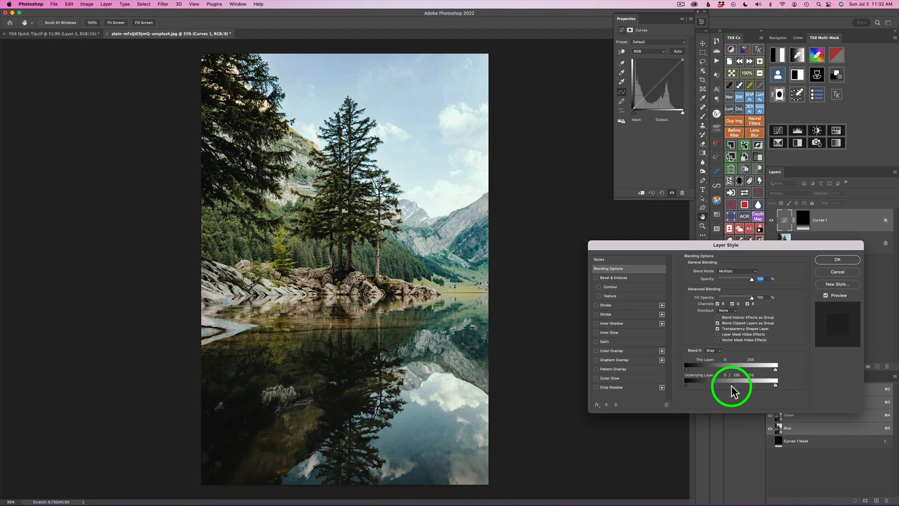
mouse_move(737, 386)
mouse_down()
mouse_move(726, 392)
mouse_move(735, 385)
mouse_up()
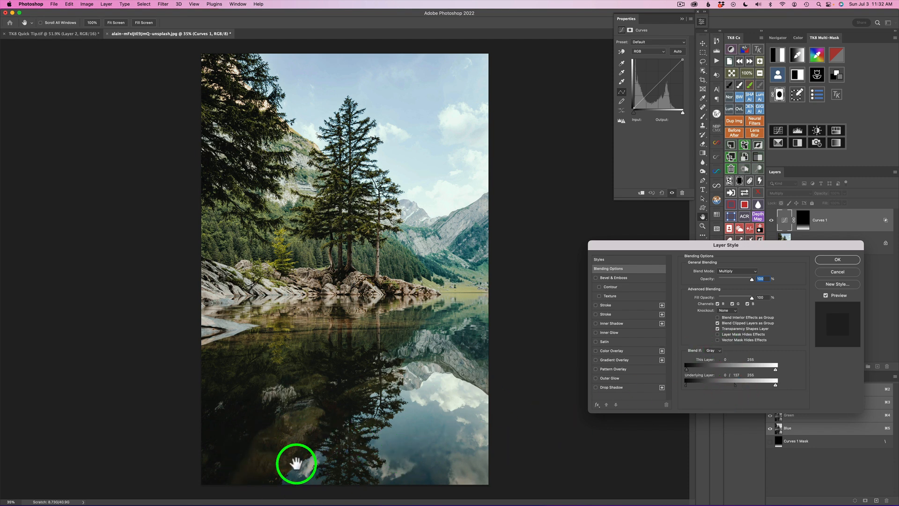
click(837, 260)
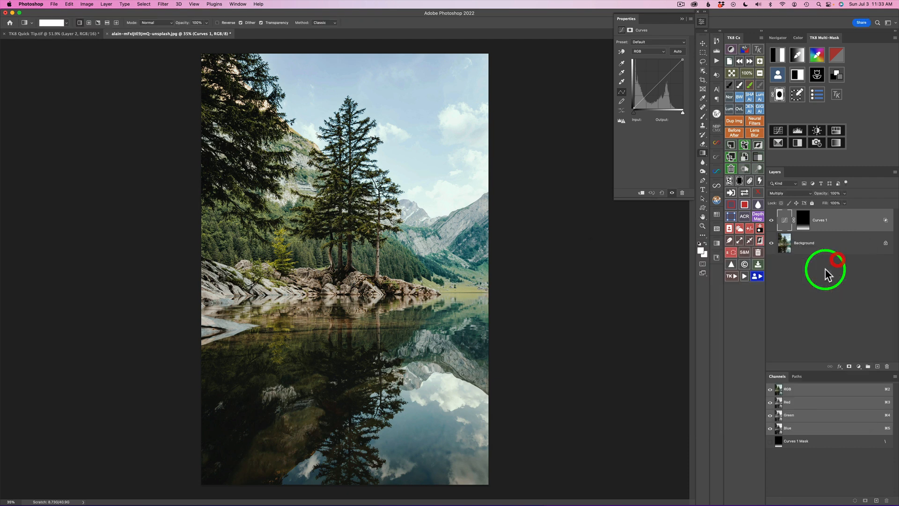
- Hide and show the Curves 1 layer to compare the lower part of the photo before and after
click(771, 220)
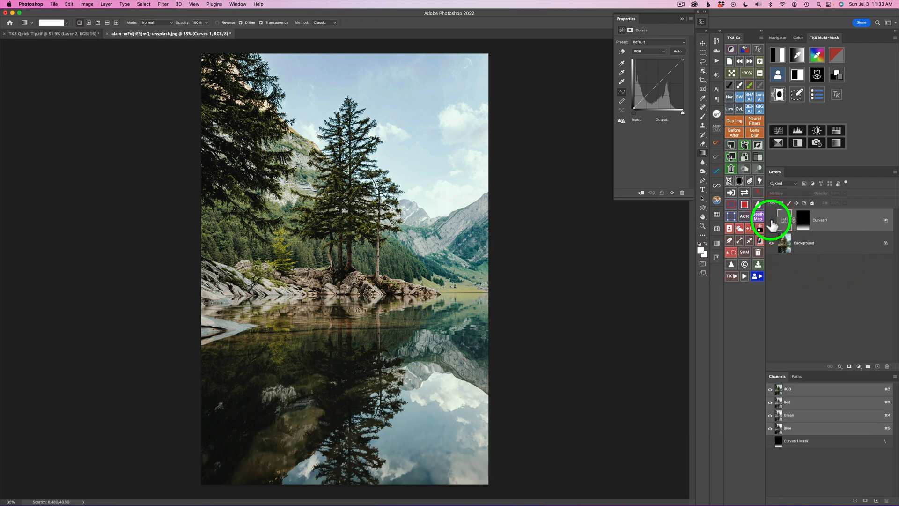
click(771, 220)
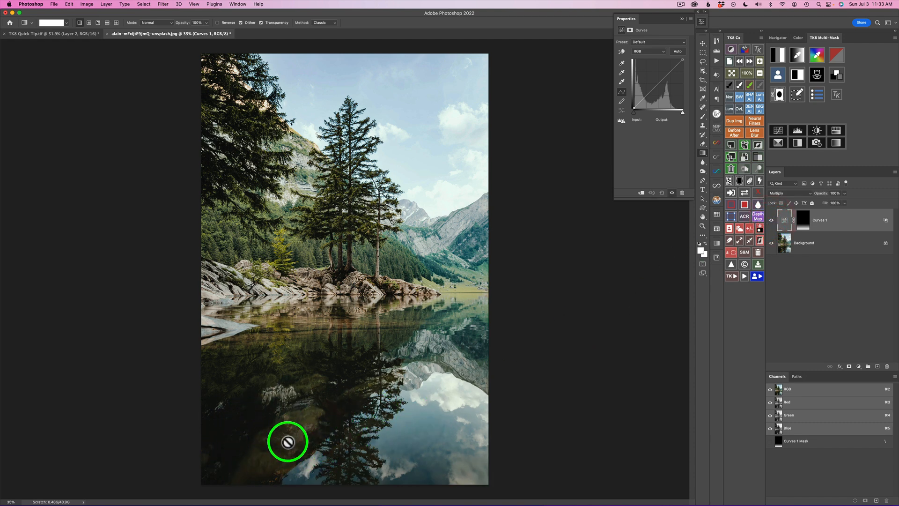
click(771, 220)
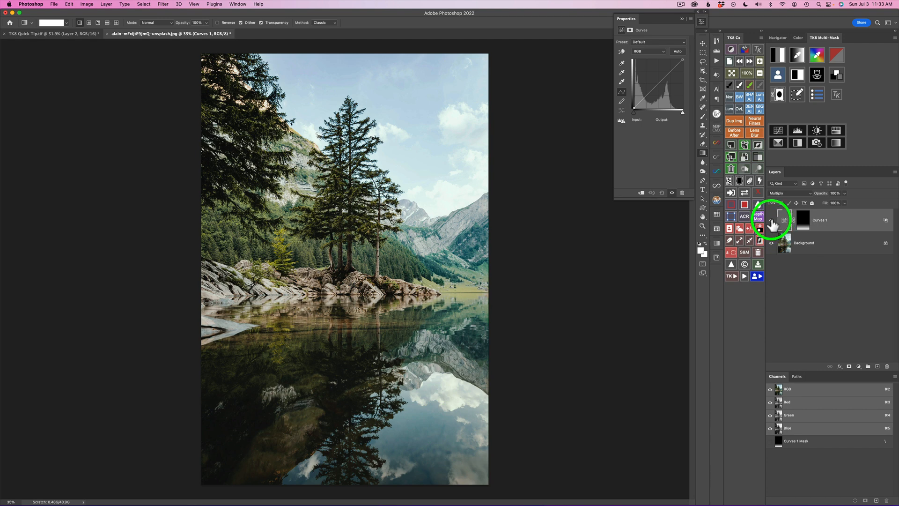
click(771, 220)
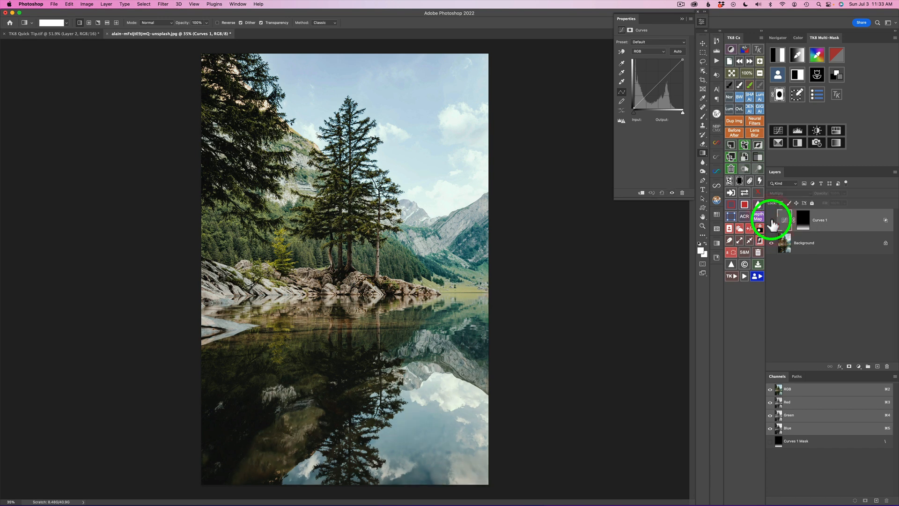
click(771, 220)
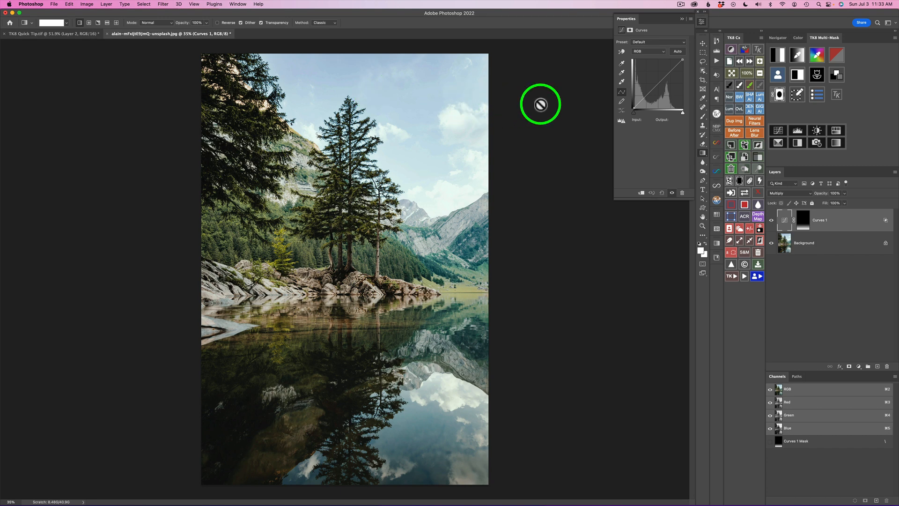
- Add a second Curves adjustment layer above Curves 1 and set its blend mode to Multiply
click(779, 131)
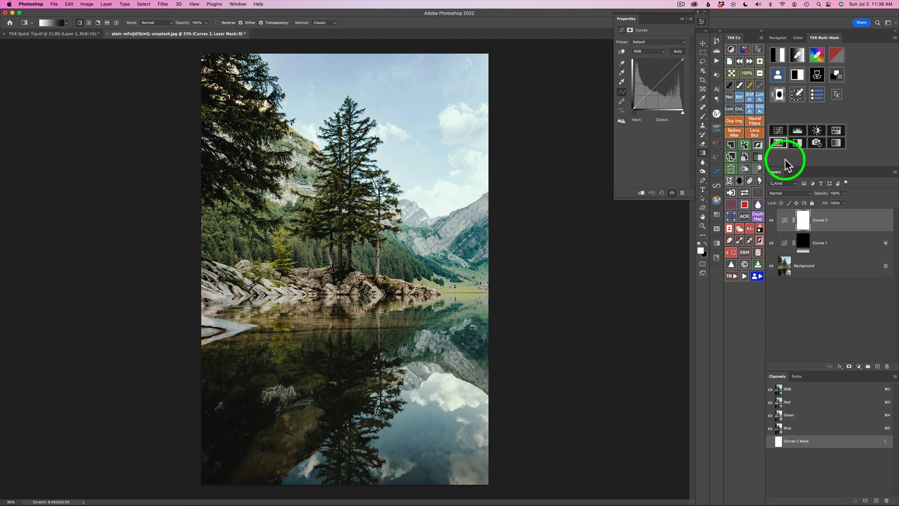
click(788, 193)
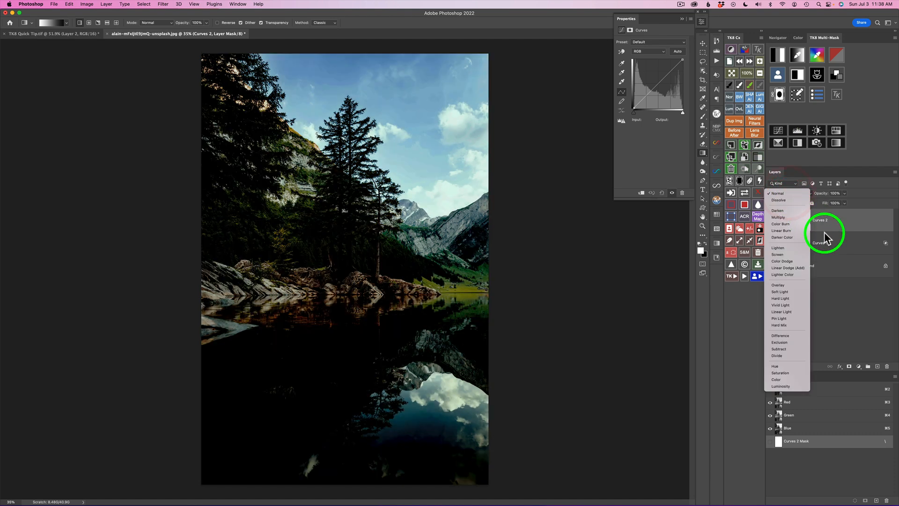
click(785, 217)
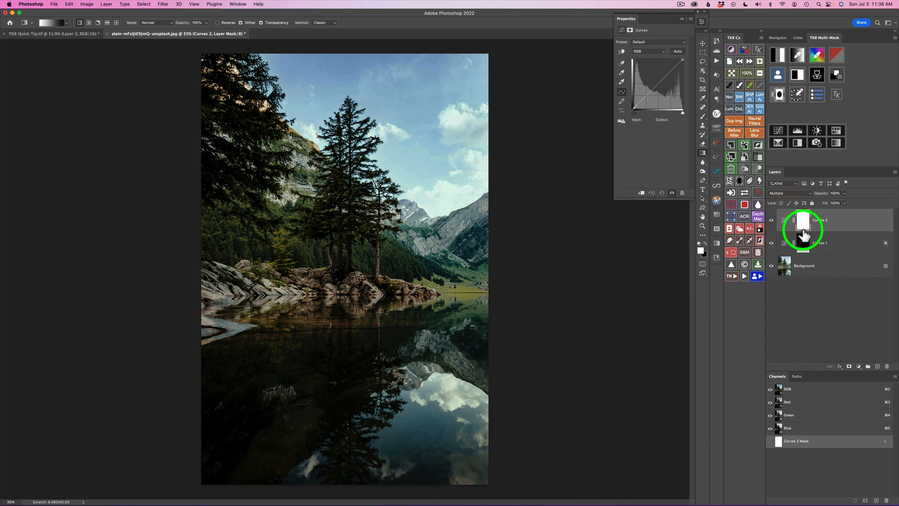
- Turn the Curves 2 mask black and draw a white linear gradient on it downward from the image's upper edge to darken the sky
click(740, 180)
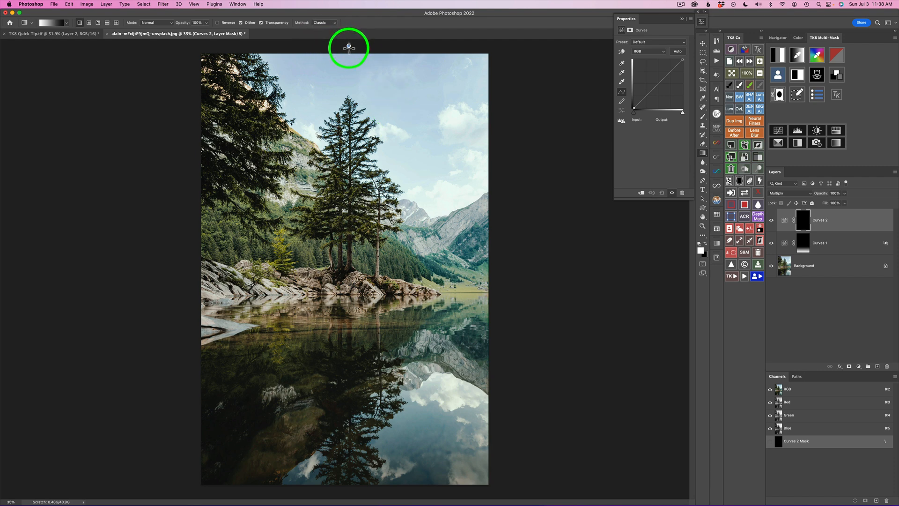
drag(348, 46, 360, 150)
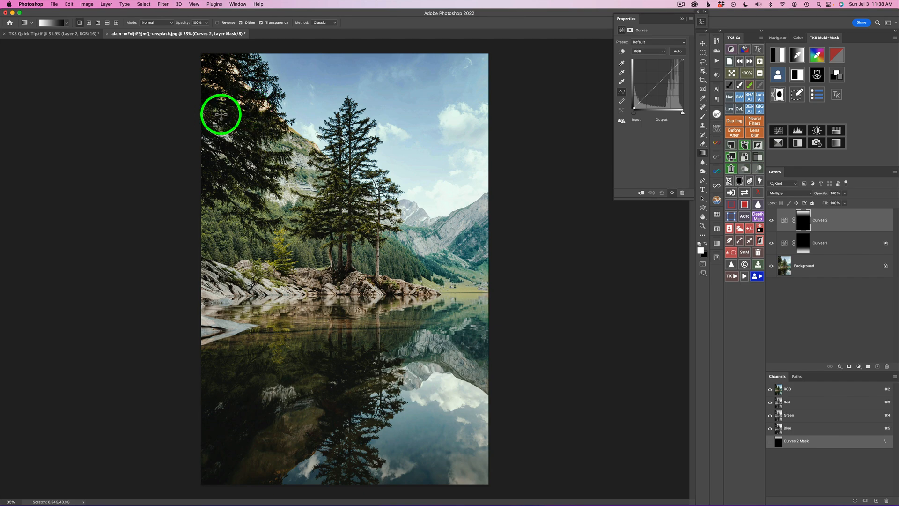
- In the Curves 2 blending options, split the Underlying Layer's black Blend If slider to 0 / 159 to protect the dark trees
scroll(221, 114, up, 5)
scroll(221, 115, up, 5)
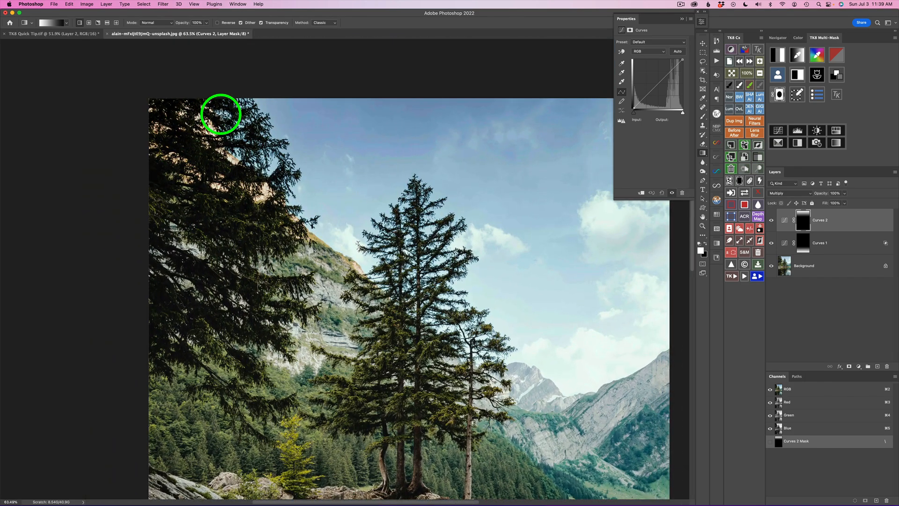
scroll(221, 114, up, 2)
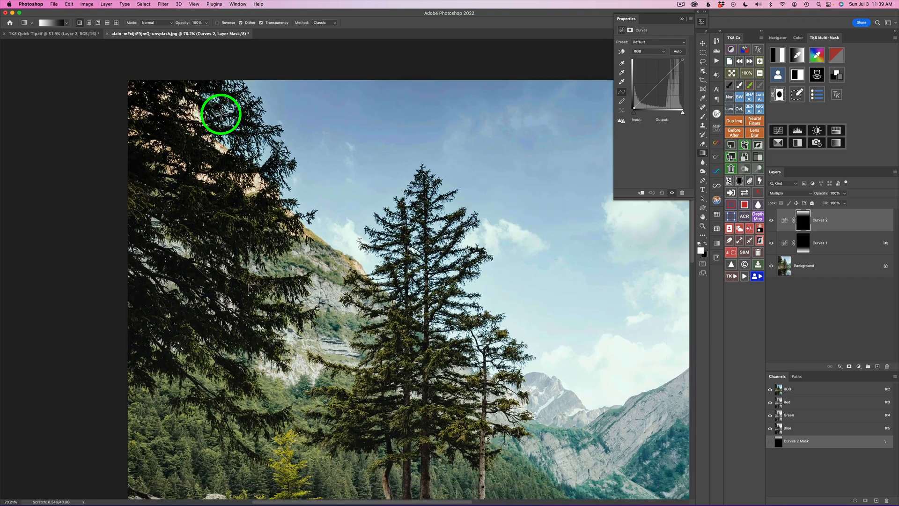
double_click(872, 221)
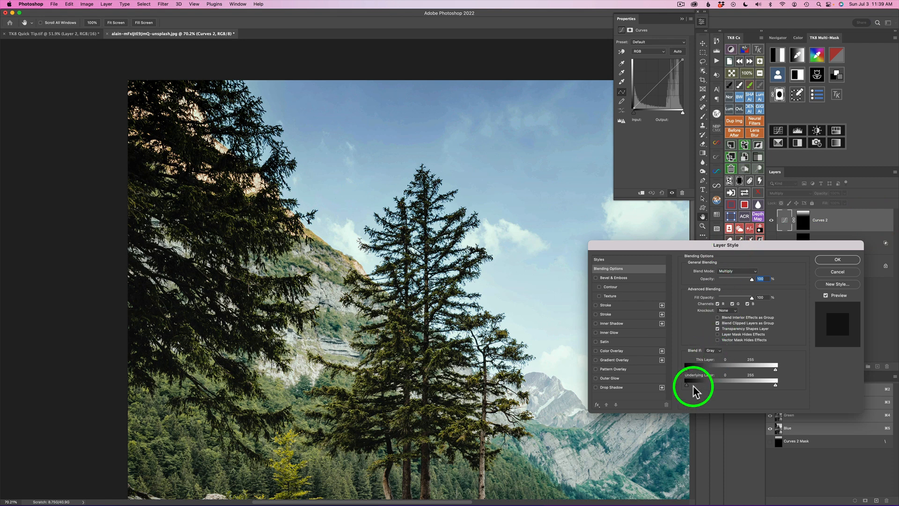
key(alt)
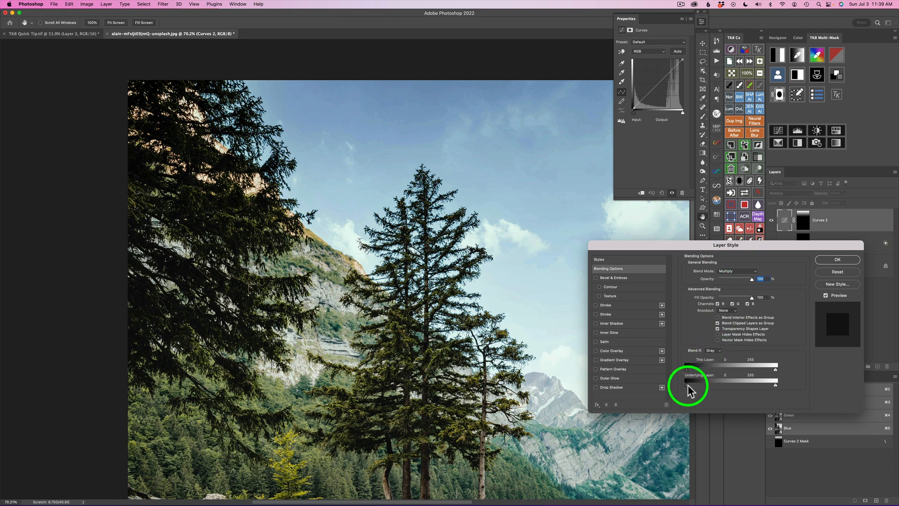
drag(687, 386, 690, 386)
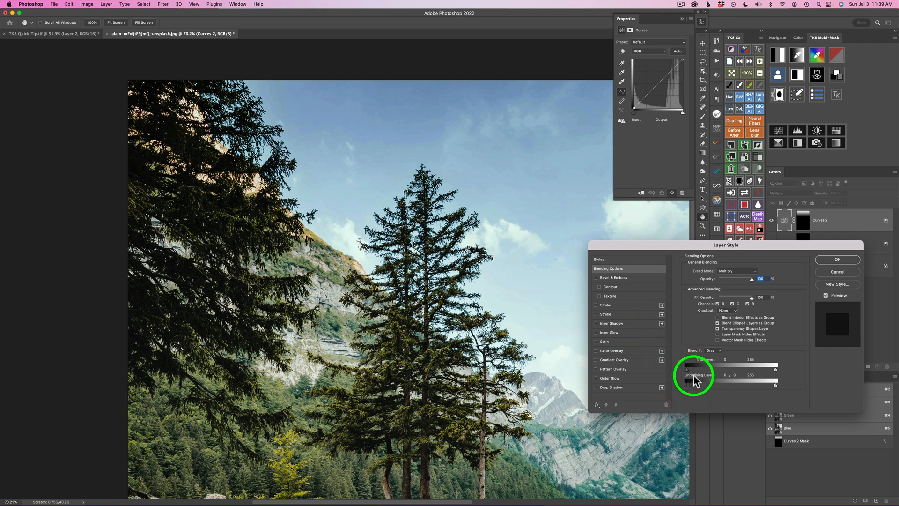
drag(691, 385, 743, 385)
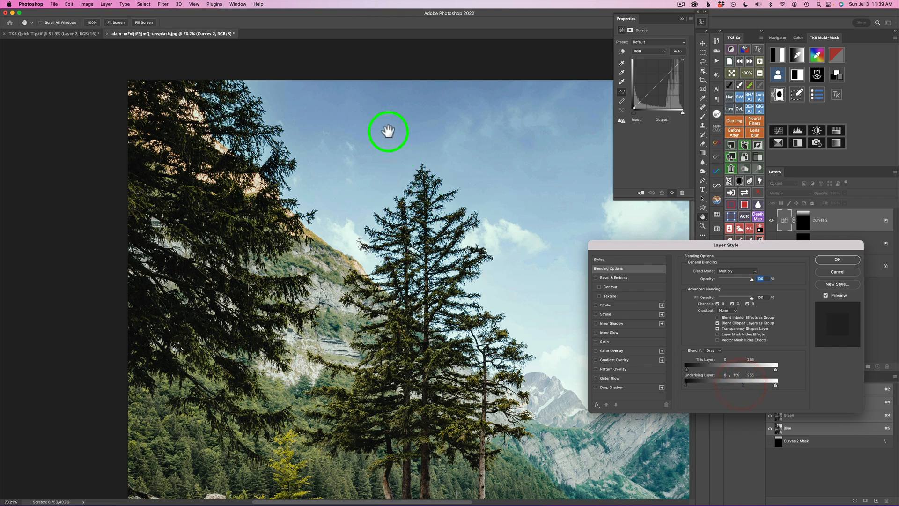
click(841, 260)
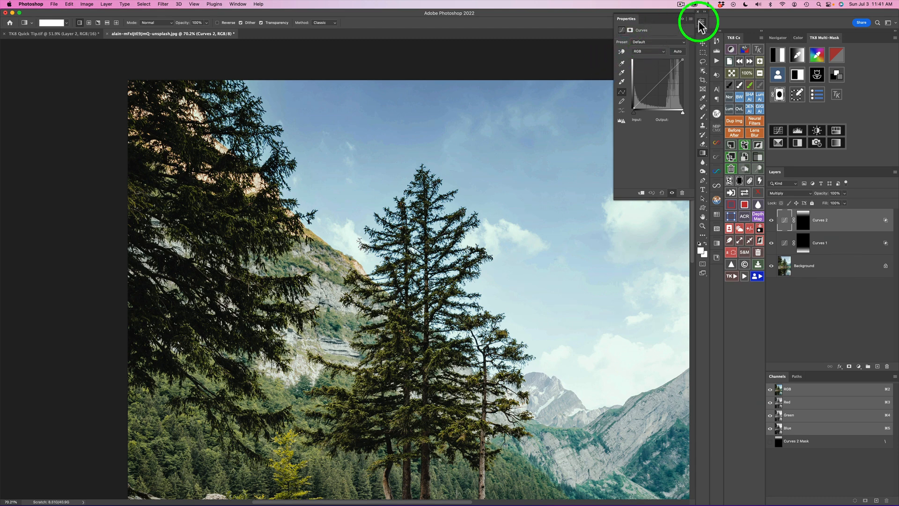
- Collapse the curve properties and compare the whole photo with the Curves 2 layer hidden and shown
double_click(700, 21)
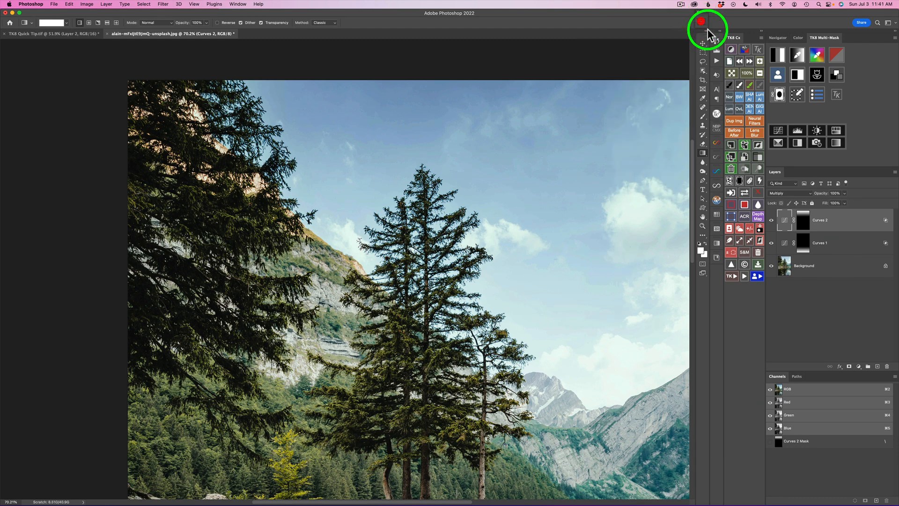
click(731, 72)
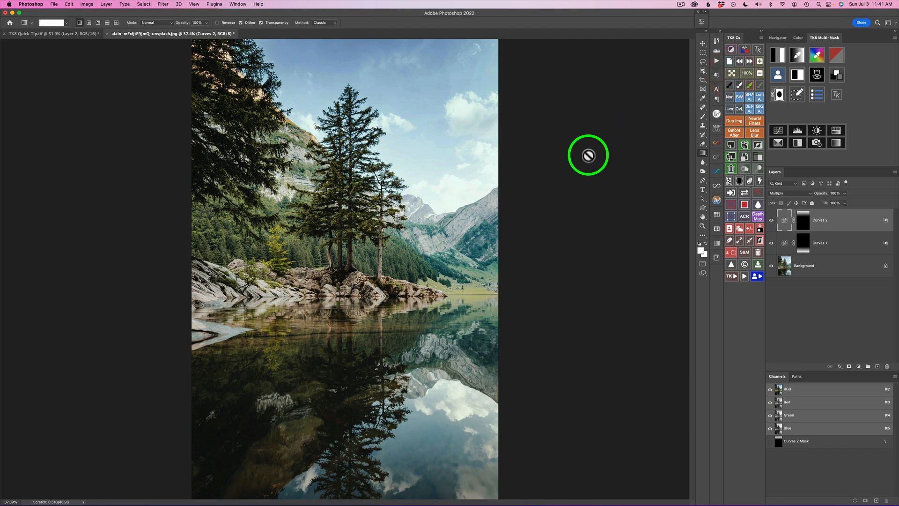
click(771, 221)
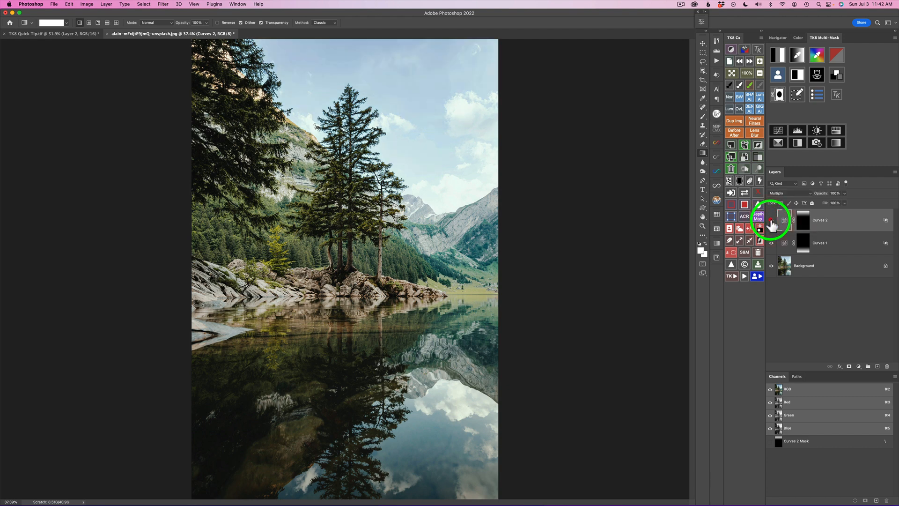
click(771, 220)
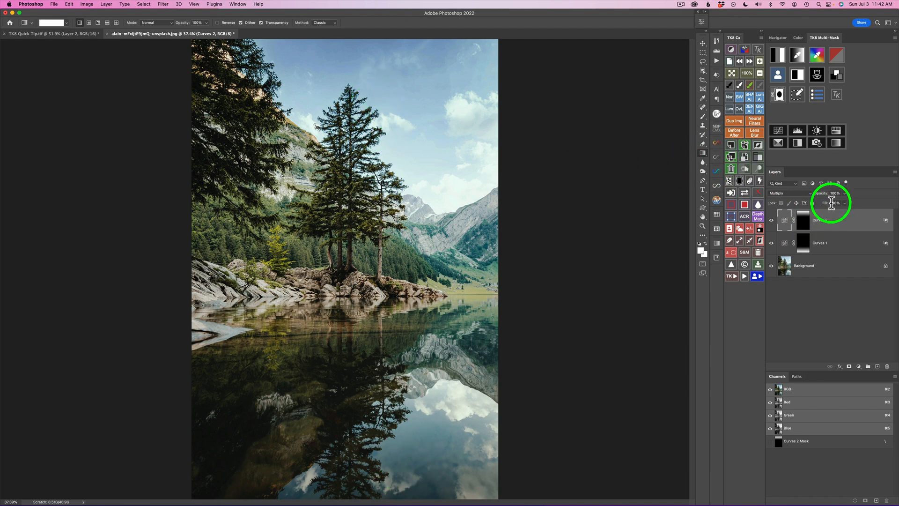
mouse_move(823, 196)
mouse_down()
mouse_move(803, 196)
mouse_move(835, 198)
mouse_up()
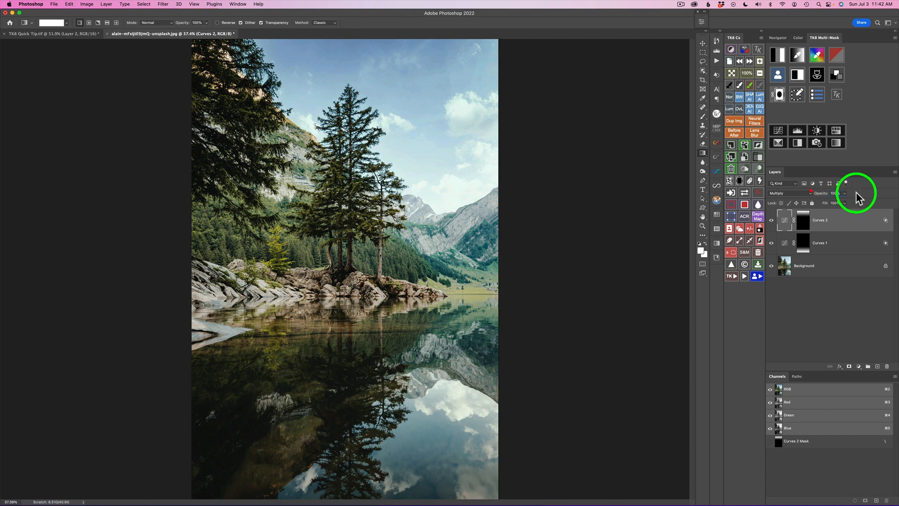